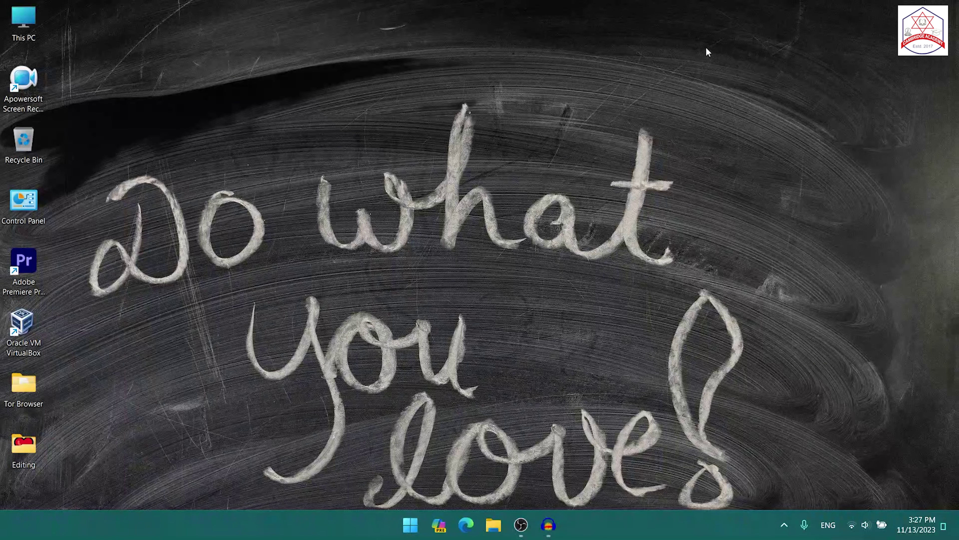
Step: In a maximized InPrivate Edge window, search Bing for 'winwar' and open win-rar.com
click(466, 525)
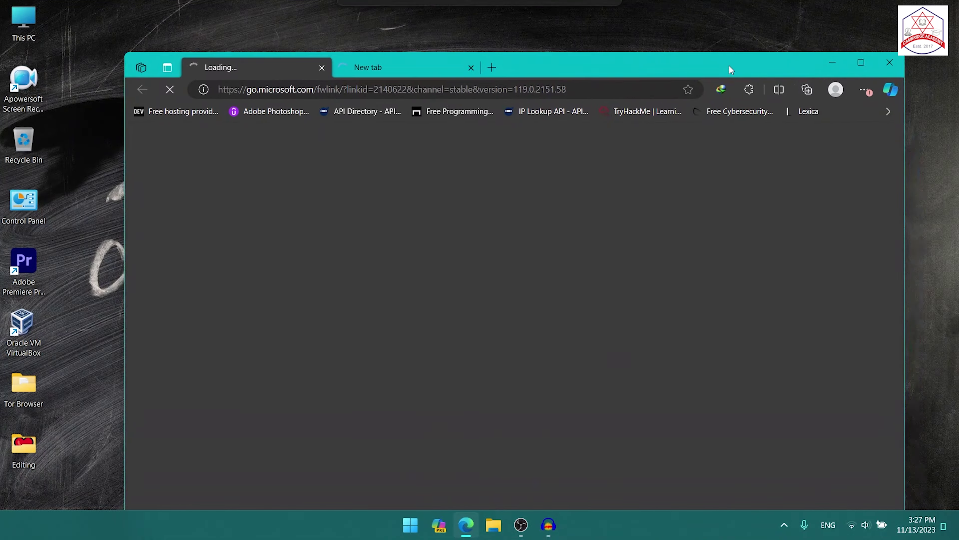
key(ctrl+shift+n)
double_click(462, 64)
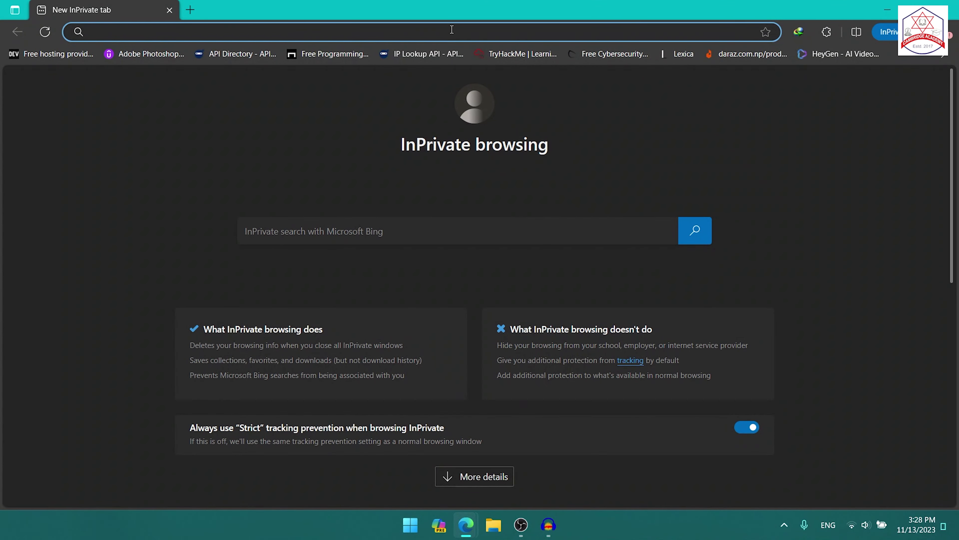
text(winwar)
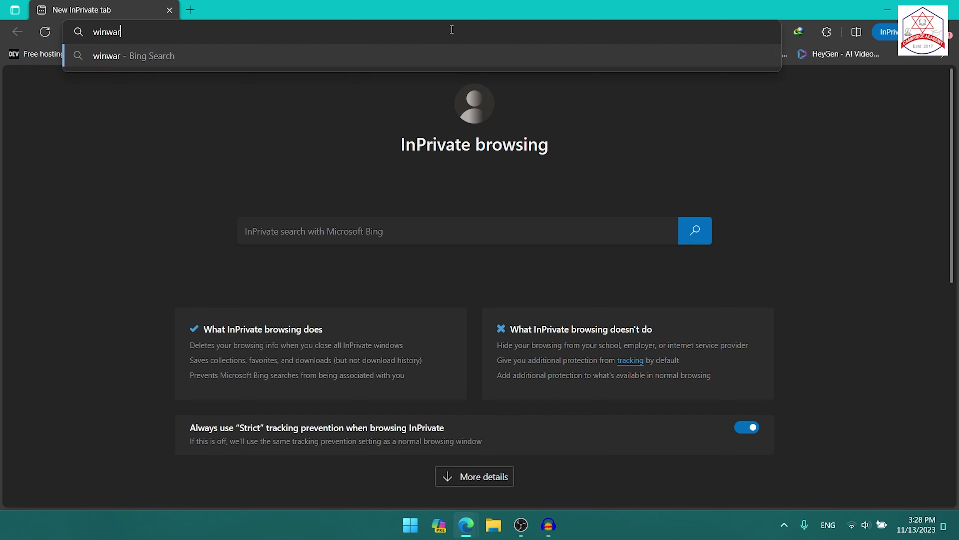
key(Return)
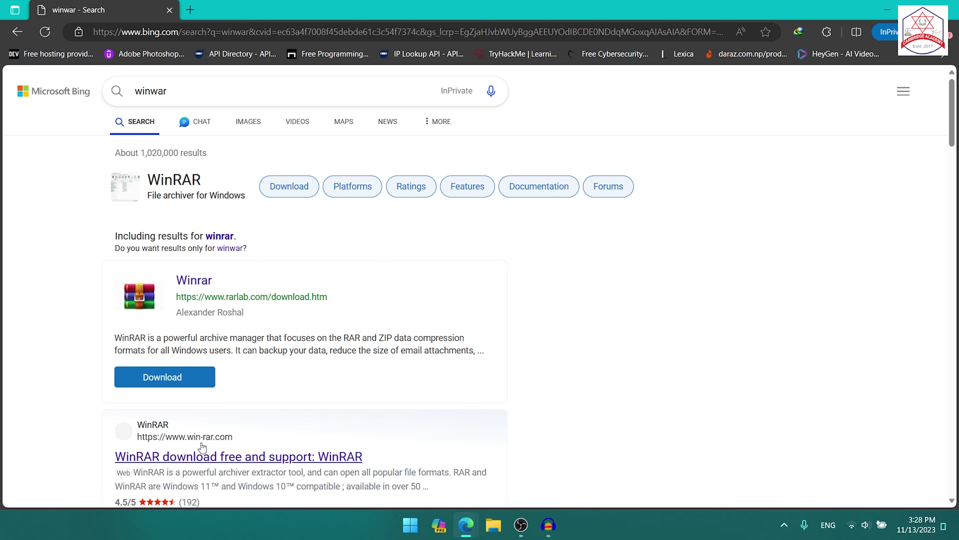
click(218, 457)
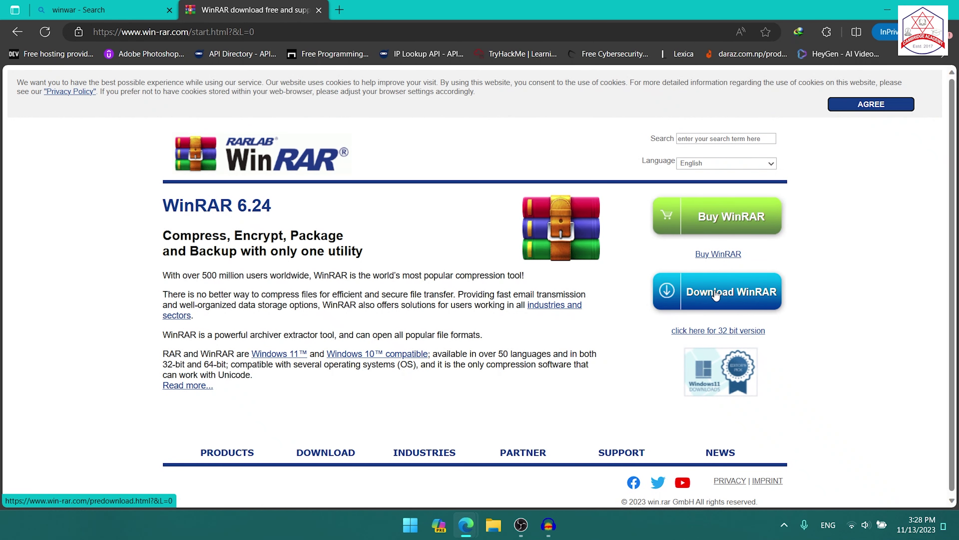
Step: Download the WinRAR 6.24 installer winrar-x64-624.exe through IDM into Downloads\Programs
click(716, 296)
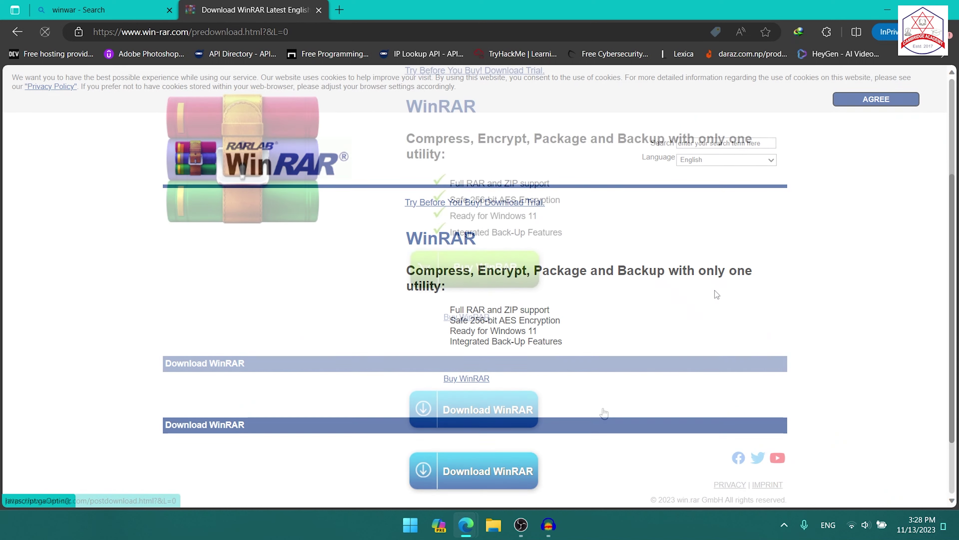
click(495, 414)
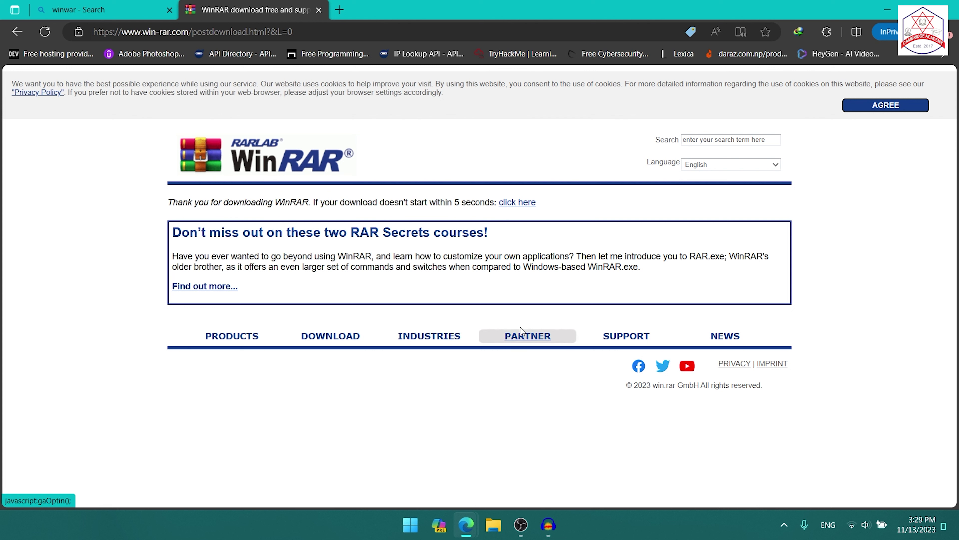
click(525, 210)
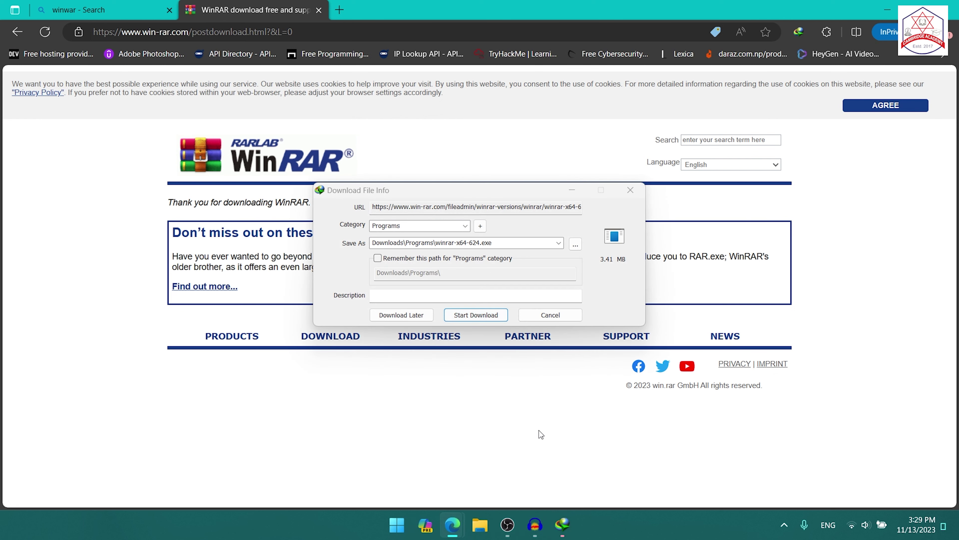
click(503, 317)
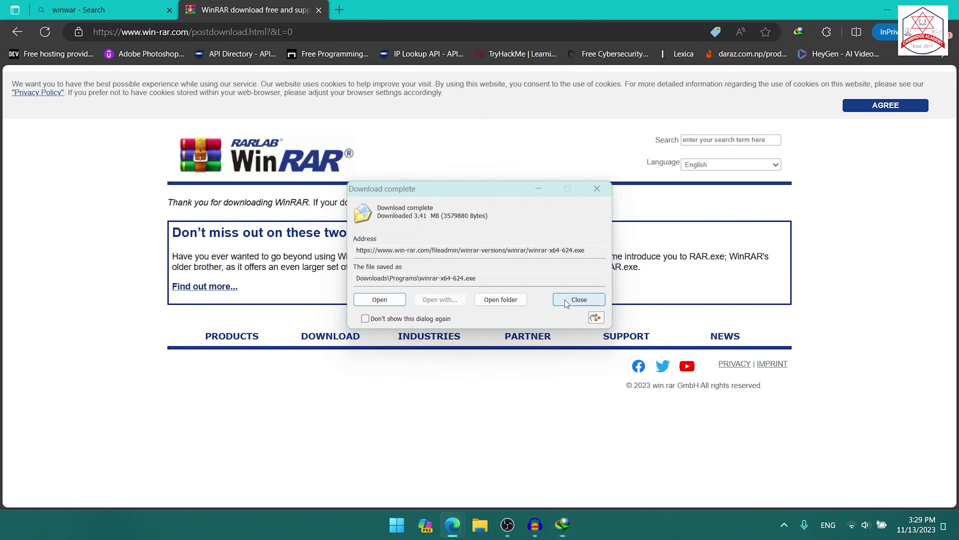
click(565, 300)
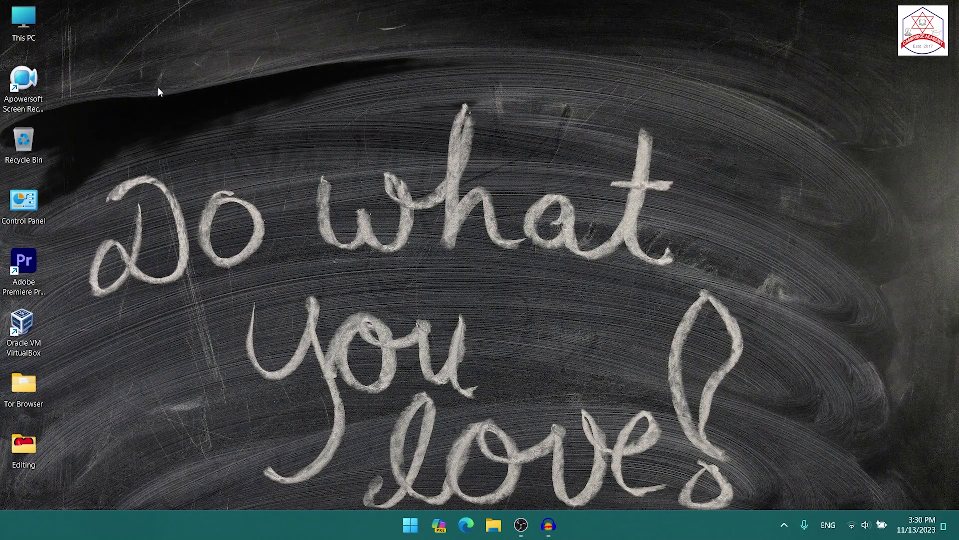
Step: Browse to Downloads\Programs in File Explorer and run winrar-x64-624.exe
key(super+e)
click(183, 232)
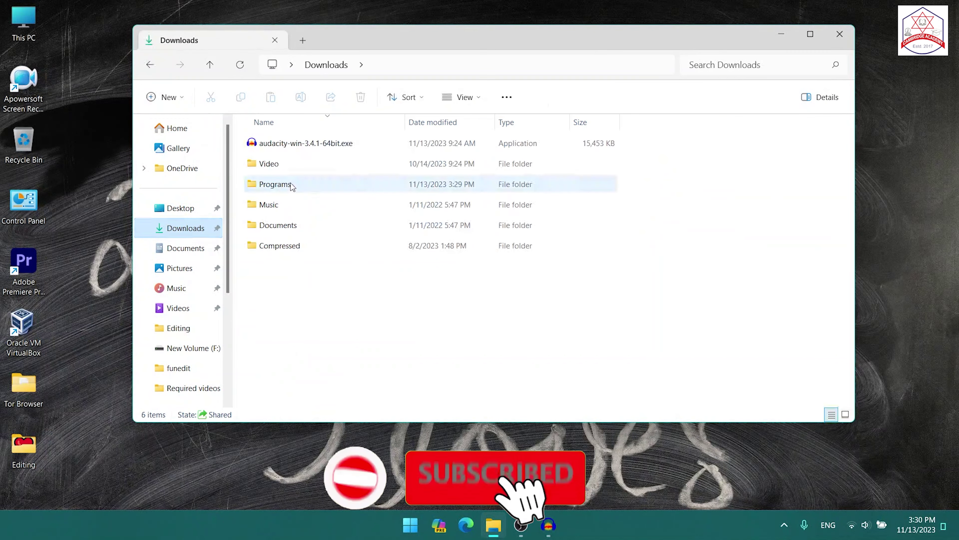
double_click(283, 182)
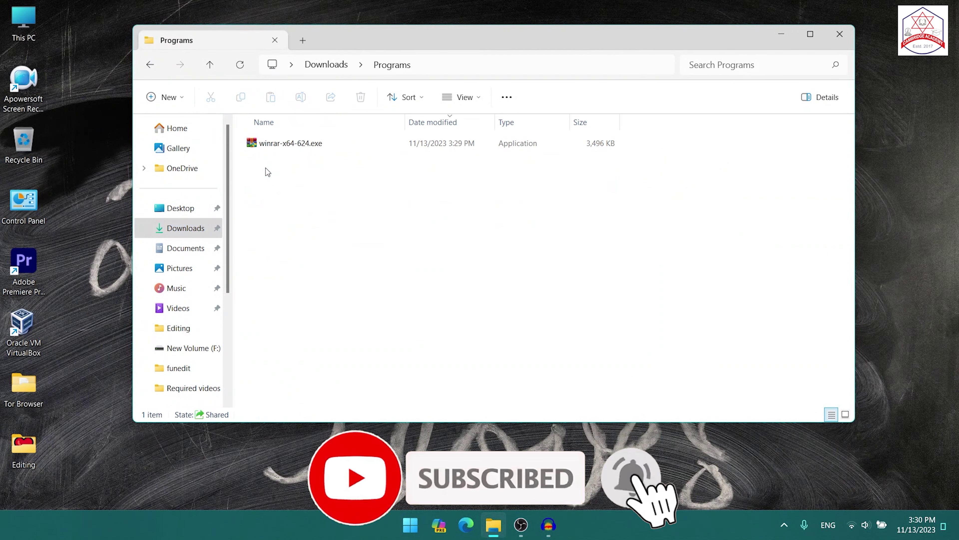
click(294, 143)
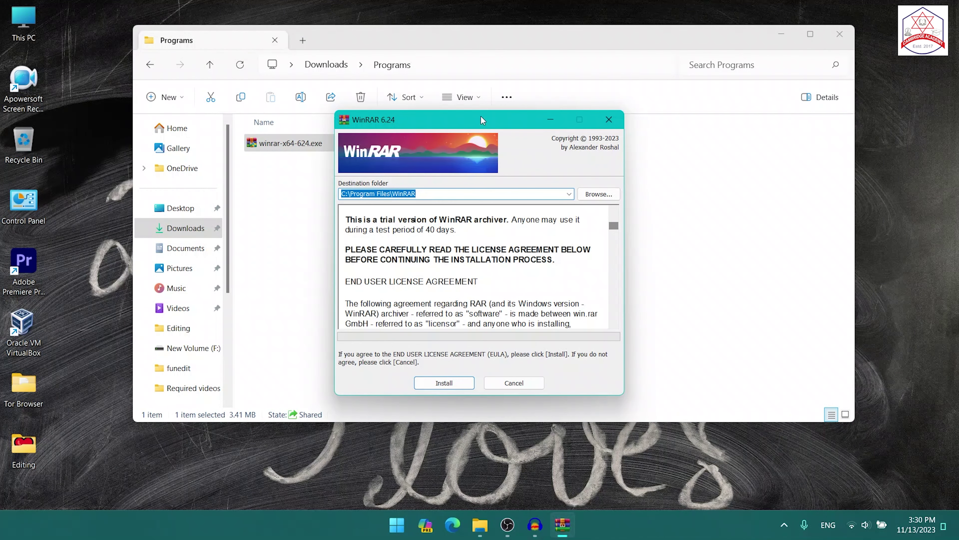
Step: Change the installer's destination folder from C:\Program Files\WinRAR to E:\WinRAR
drag(481, 115, 410, 63)
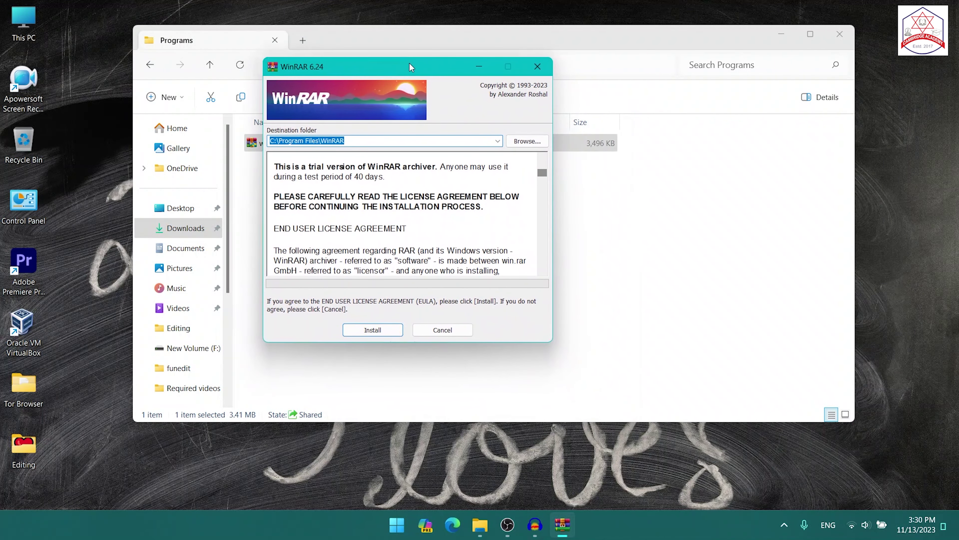
click(364, 137)
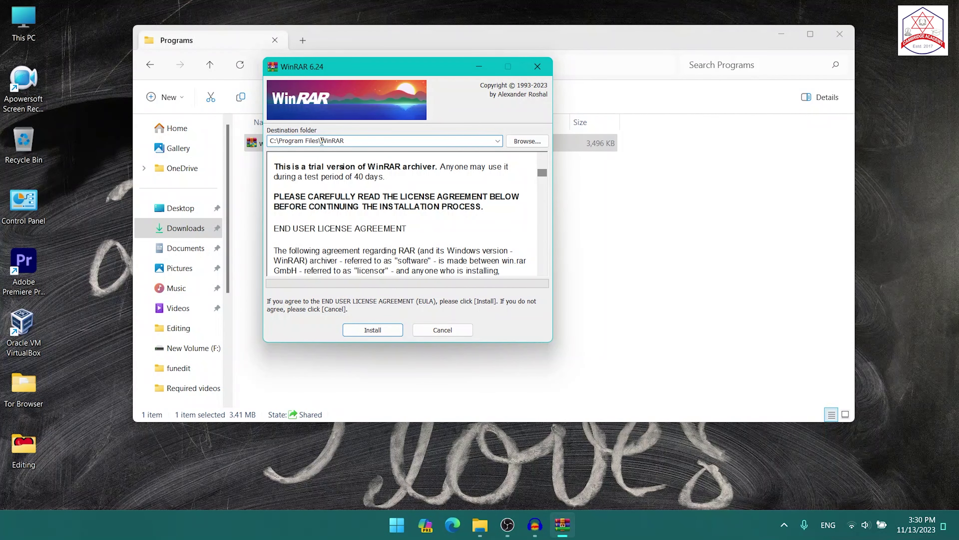
drag(319, 140, 271, 141)
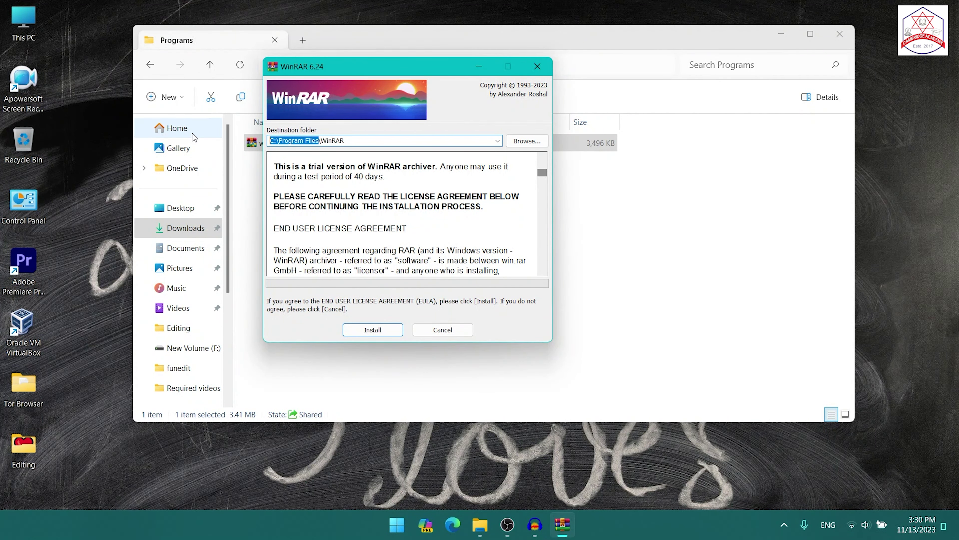
key(BackSpace)
text(E:)
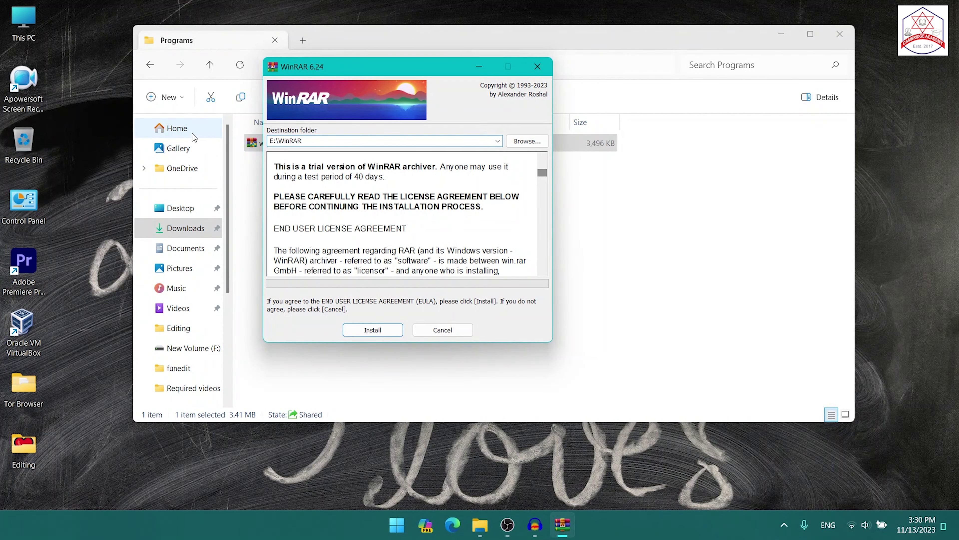
Step: Install with the default file associations, finish setup, and close the leftover folder windows
click(380, 330)
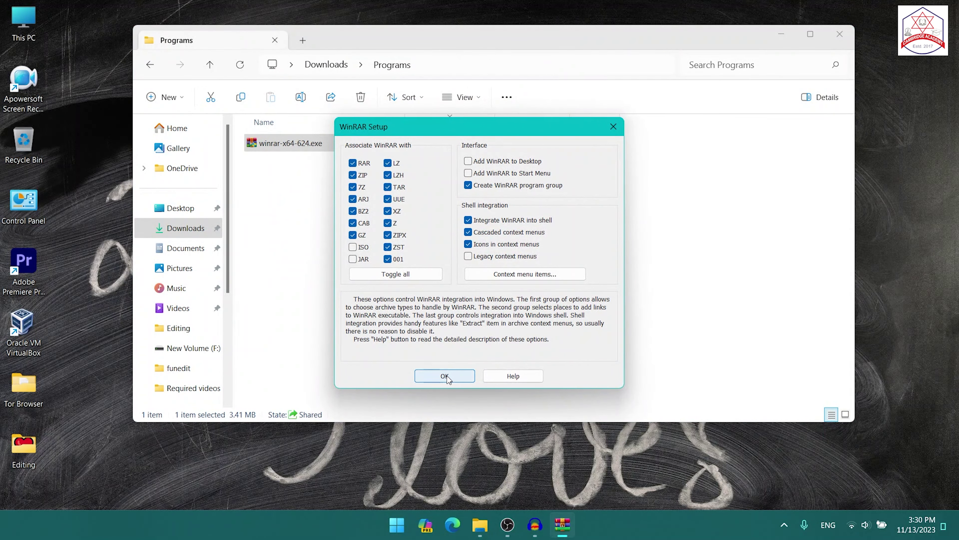
click(444, 376)
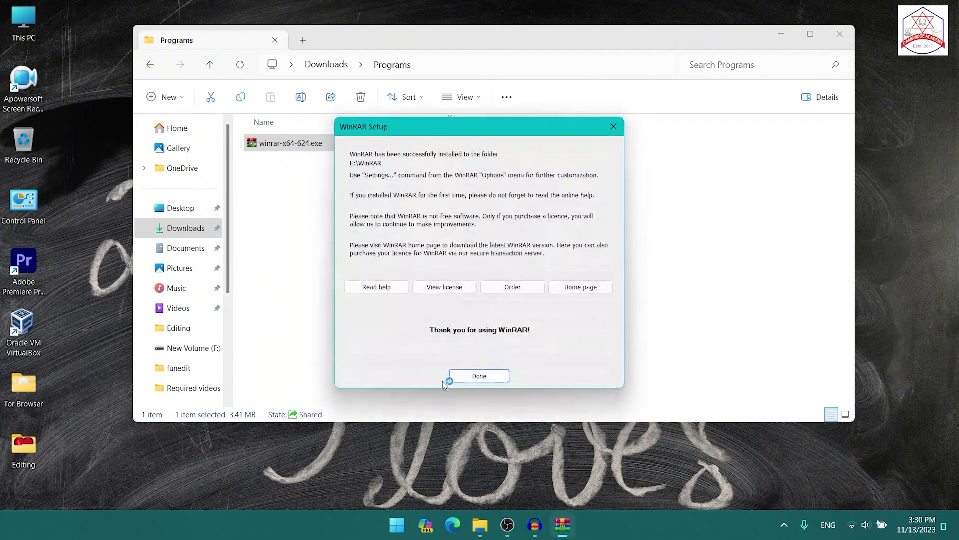
click(471, 376)
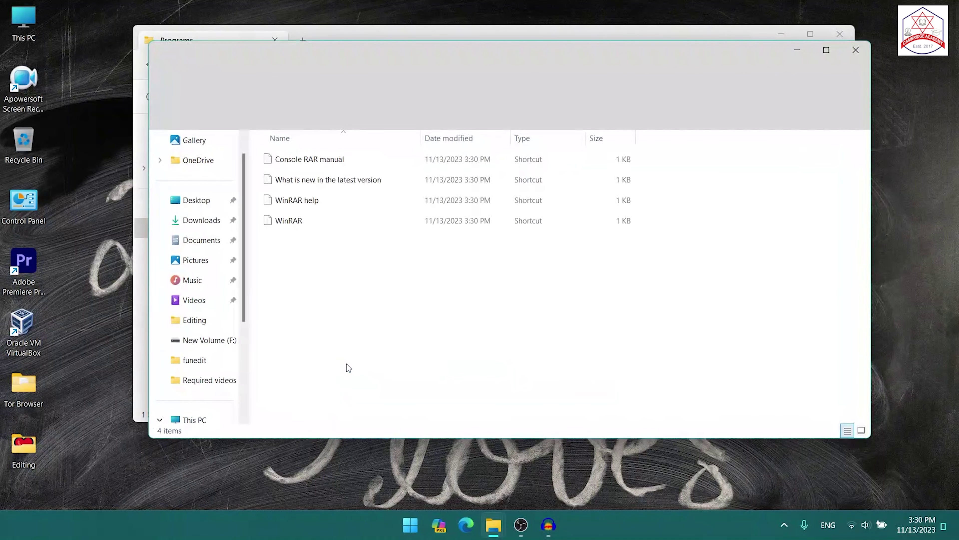
click(855, 50)
click(840, 34)
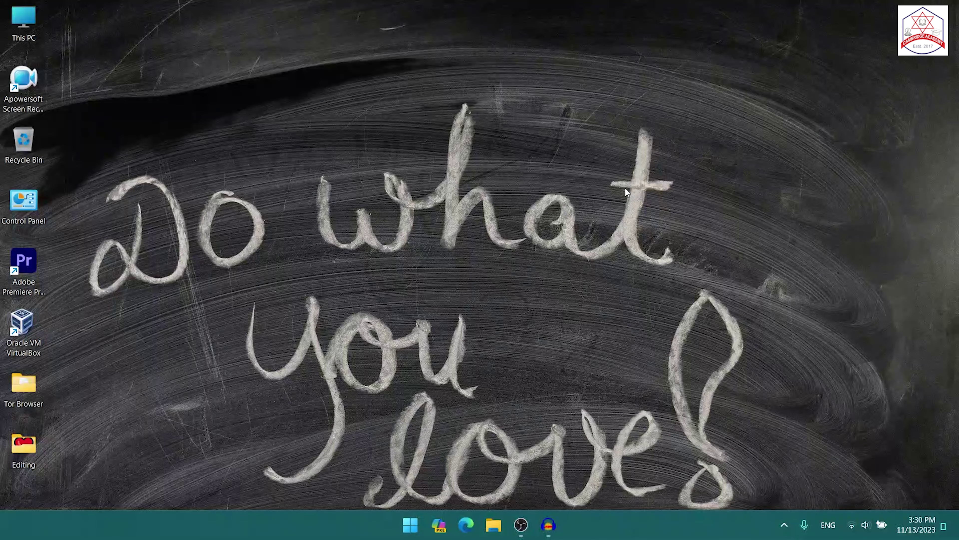
Step: Create importantfiles.txt on the desktop containing 'Welcome to Cambridge it college youtube channel'
right_click(247, 123)
mouse_move(351, 218)
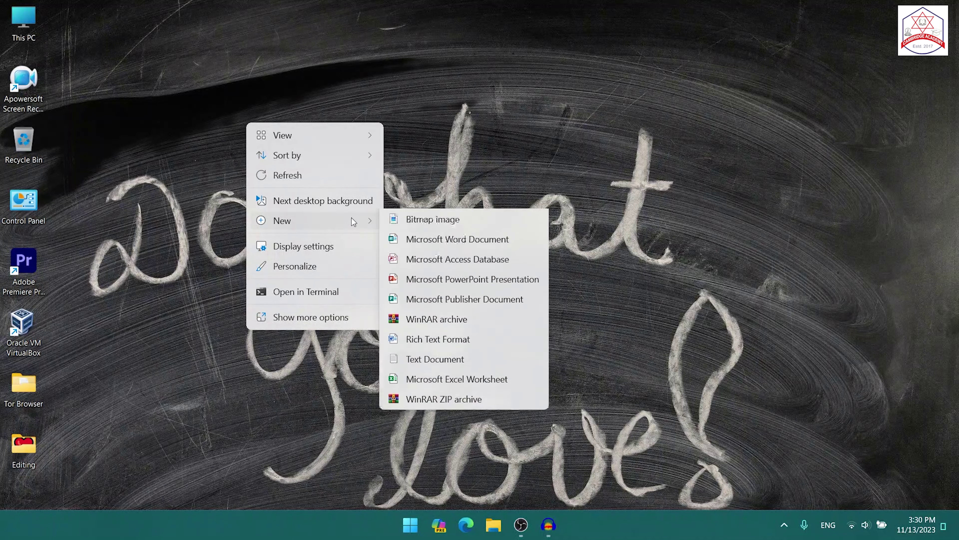
click(413, 419)
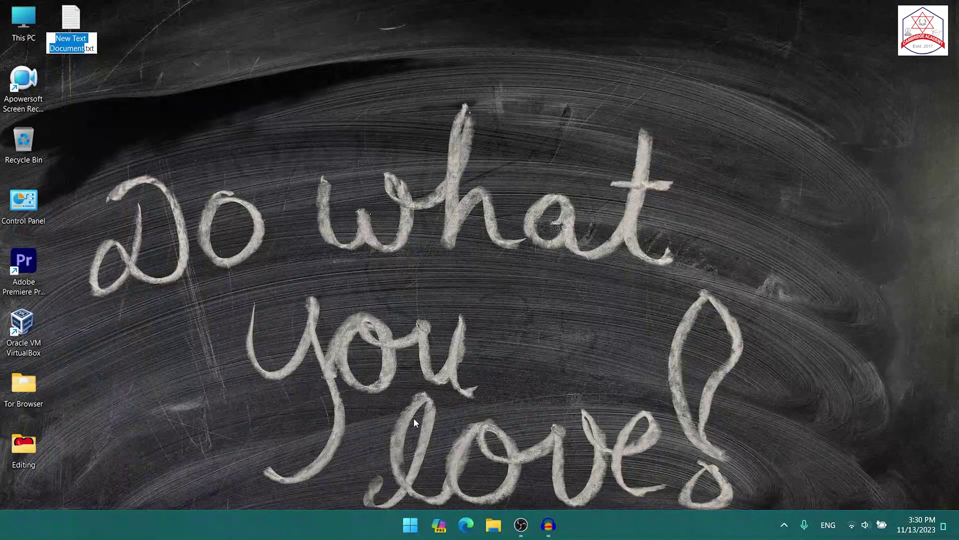
text(importantfi)
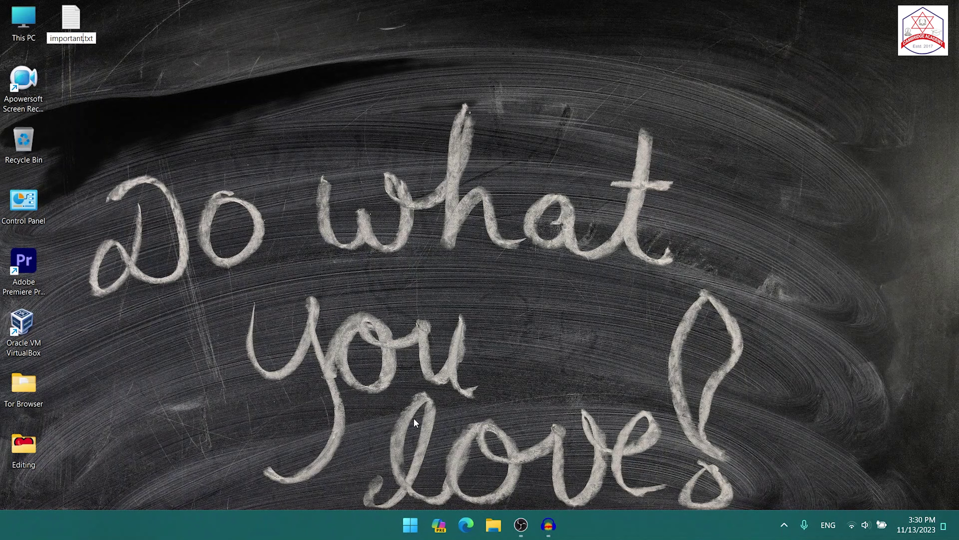
text(les)
key(Return)
key(Return)
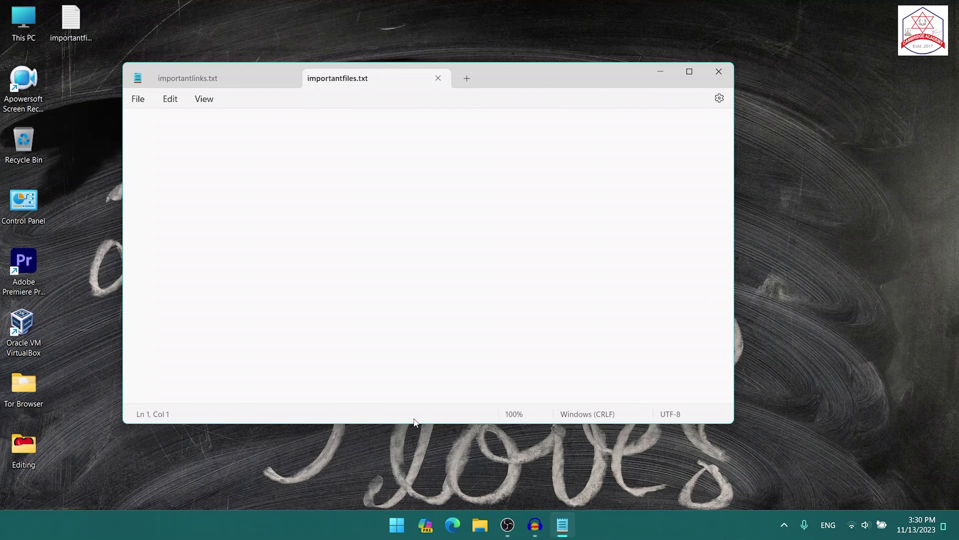
text(Welcome to Cambridge it )
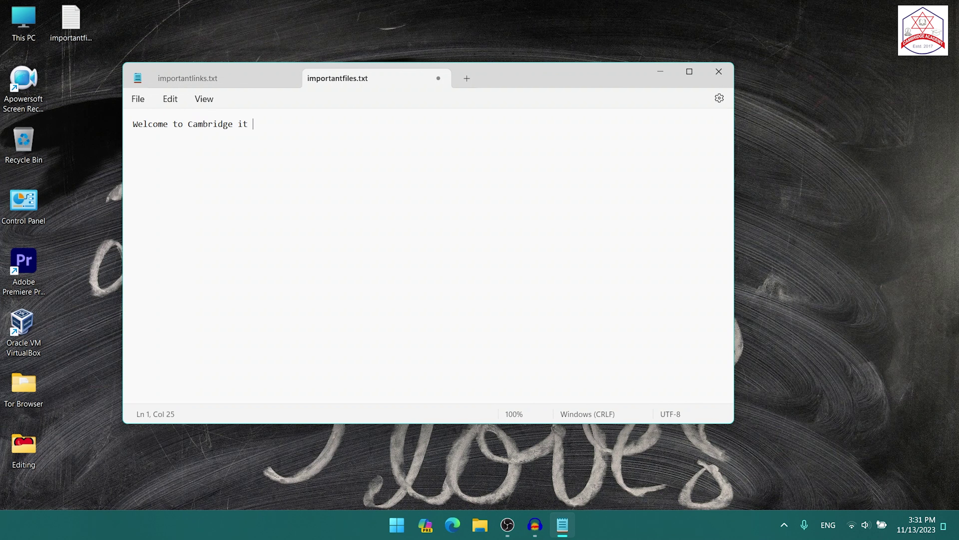
text(college youtube channel)
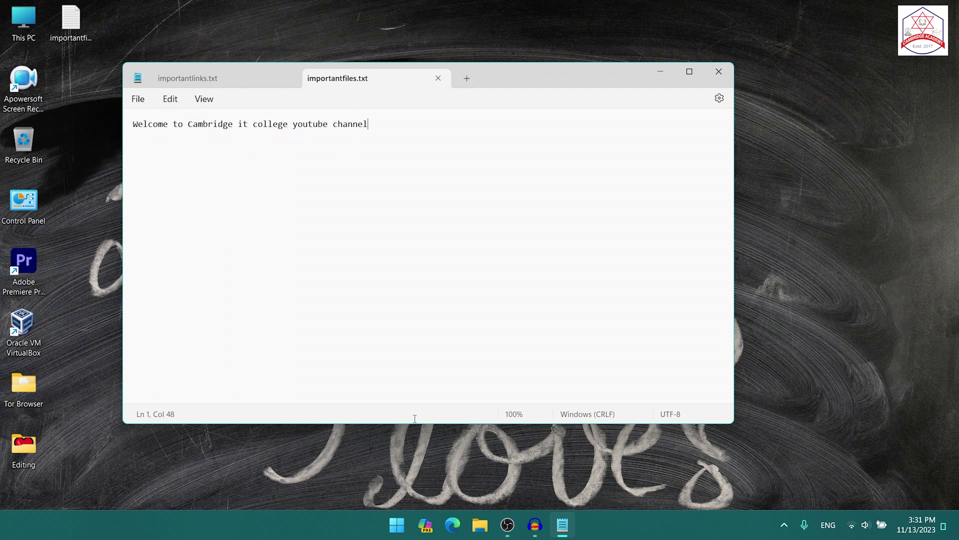
click(719, 72)
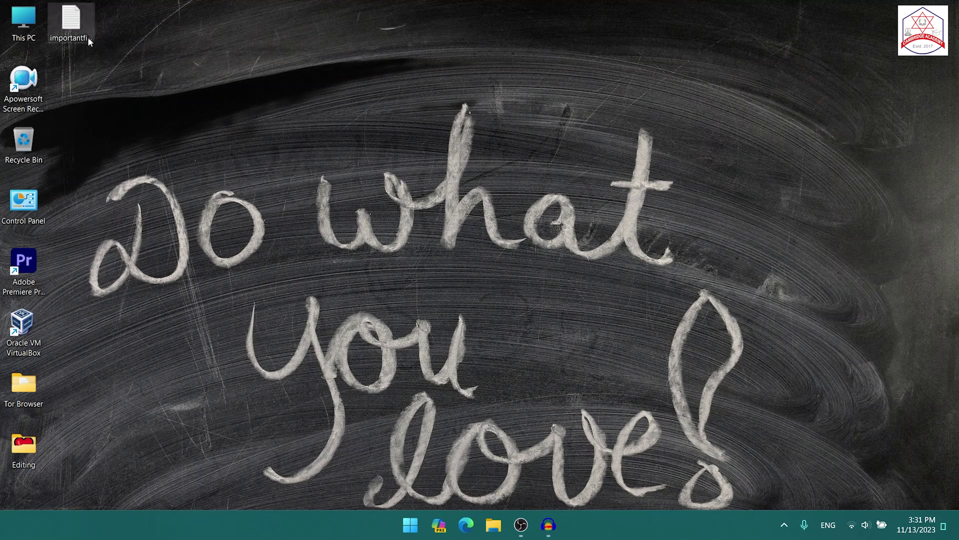
Step: Open WinRAR's Add to archive settings for importantfiles.txt
right_click(69, 24)
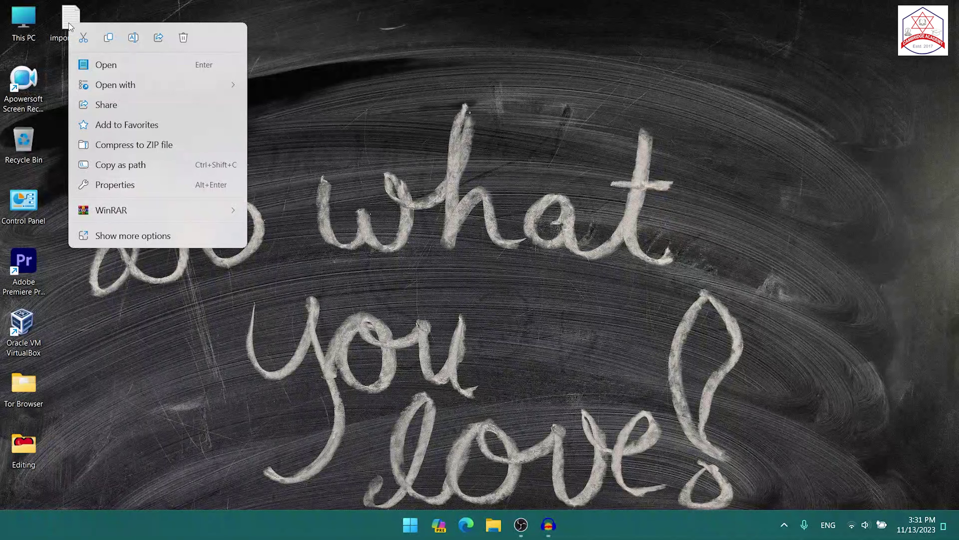
mouse_move(108, 231)
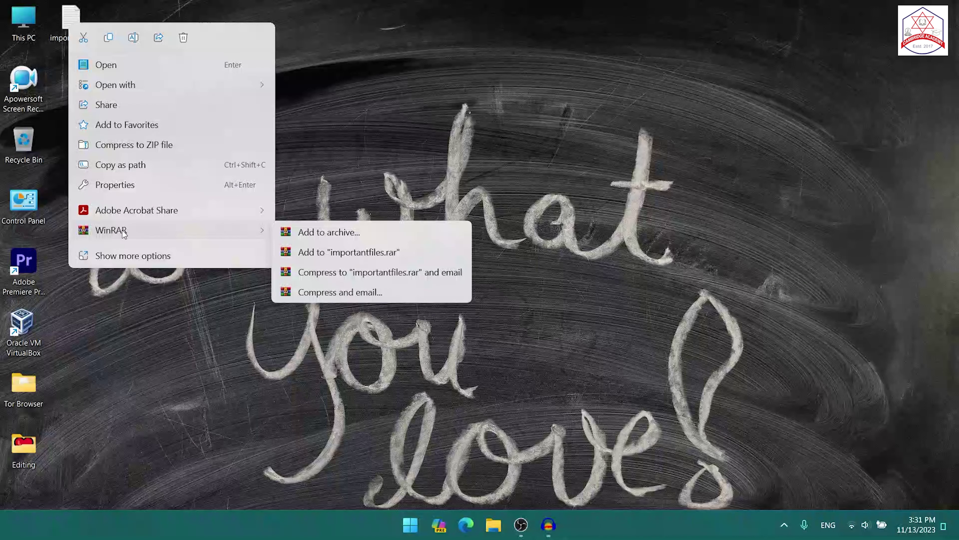
click(315, 232)
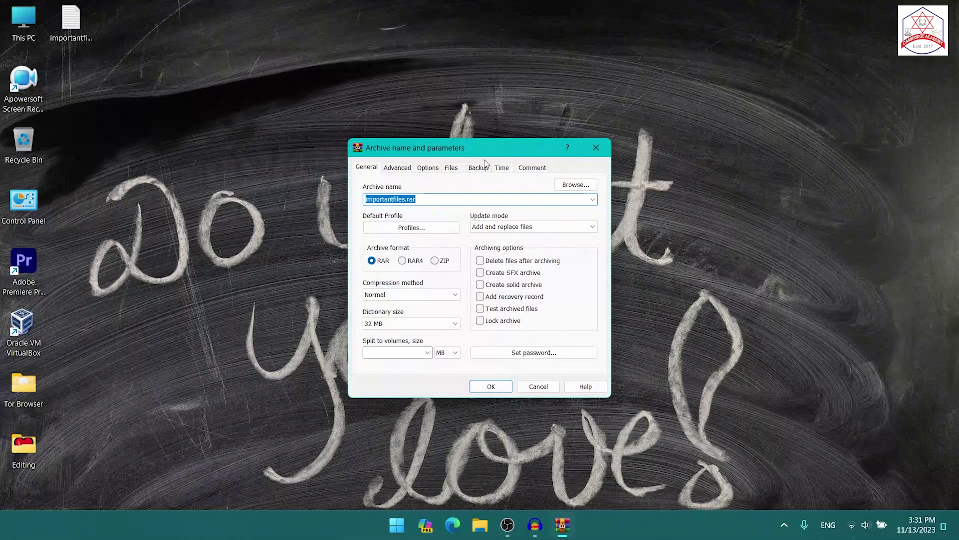
drag(494, 147, 397, 69)
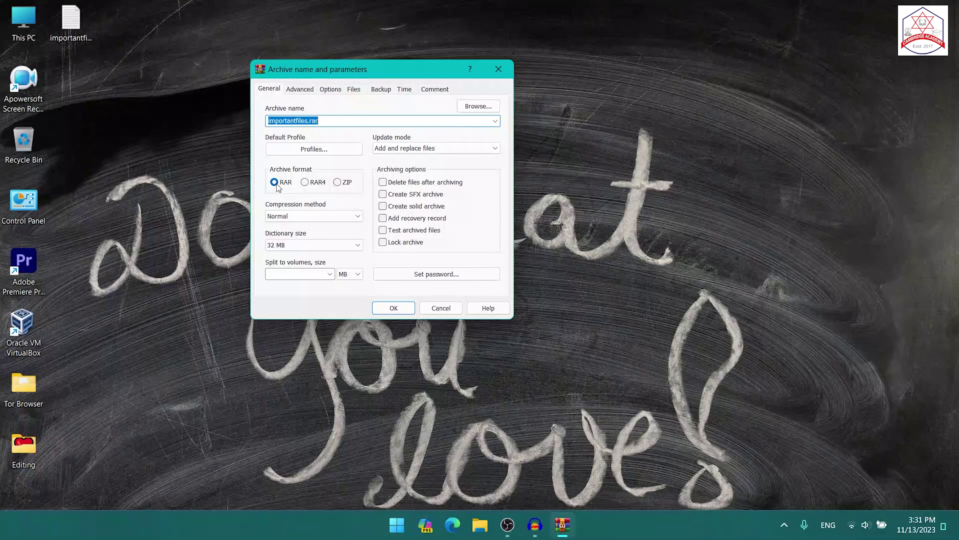
Step: Set an archive password with encrypted file names and create importantfiles.rar
click(422, 274)
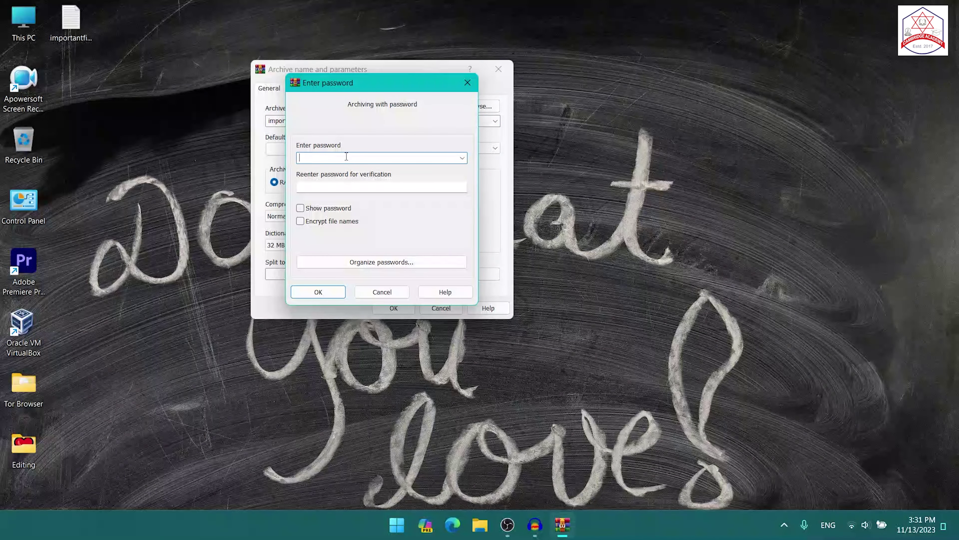
text(12345)
click(368, 191)
text(12345)
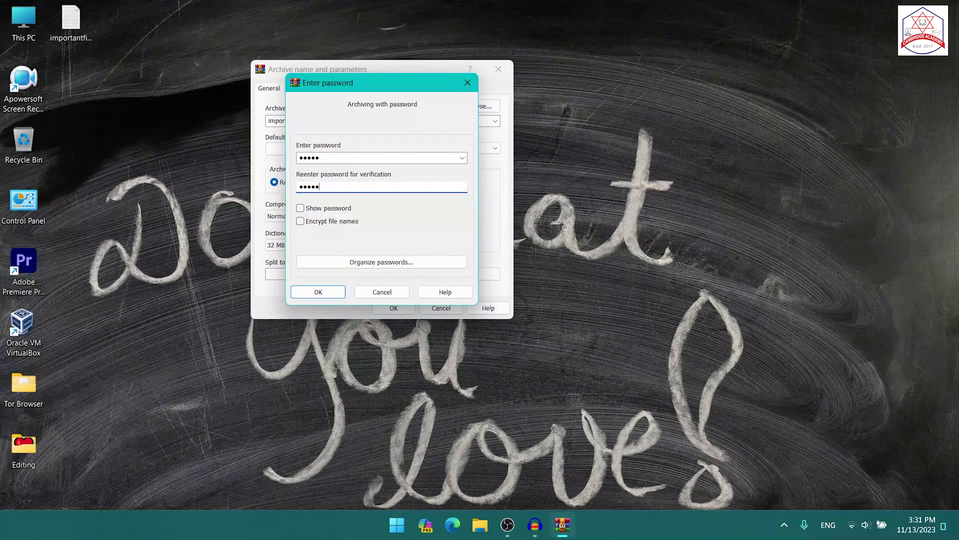
click(301, 221)
click(319, 292)
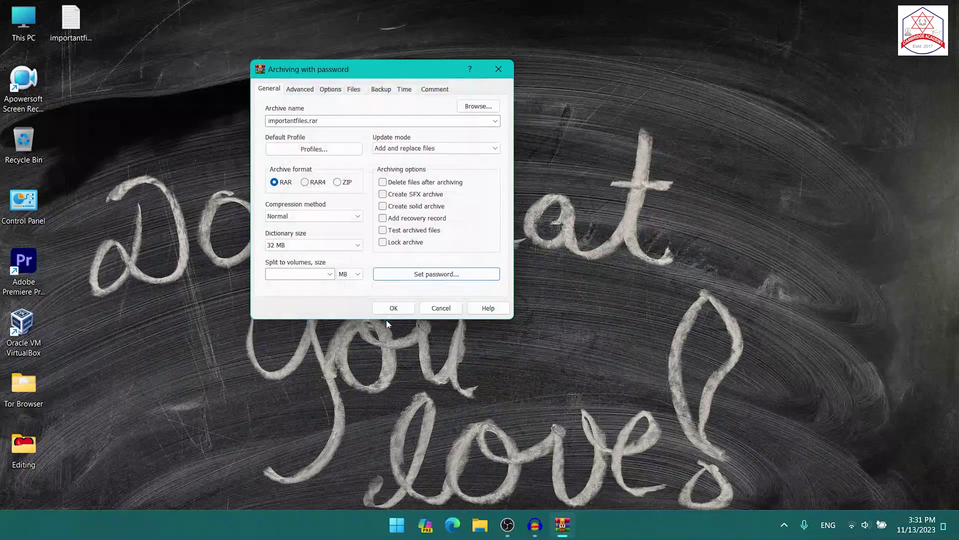
click(393, 308)
Step: Delete the original importantfiles.txt and open importantfiles.rar with WinRAR
click(71, 90)
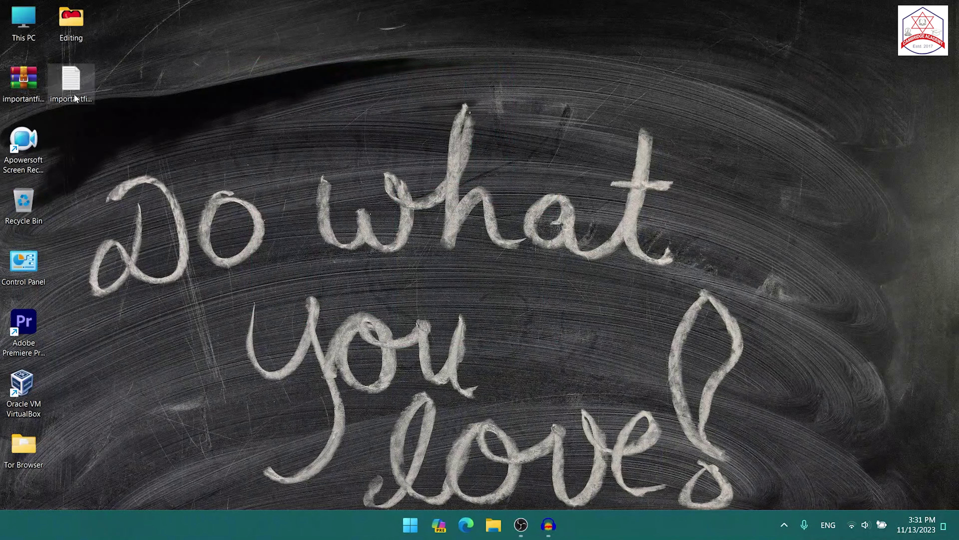
key(Delete)
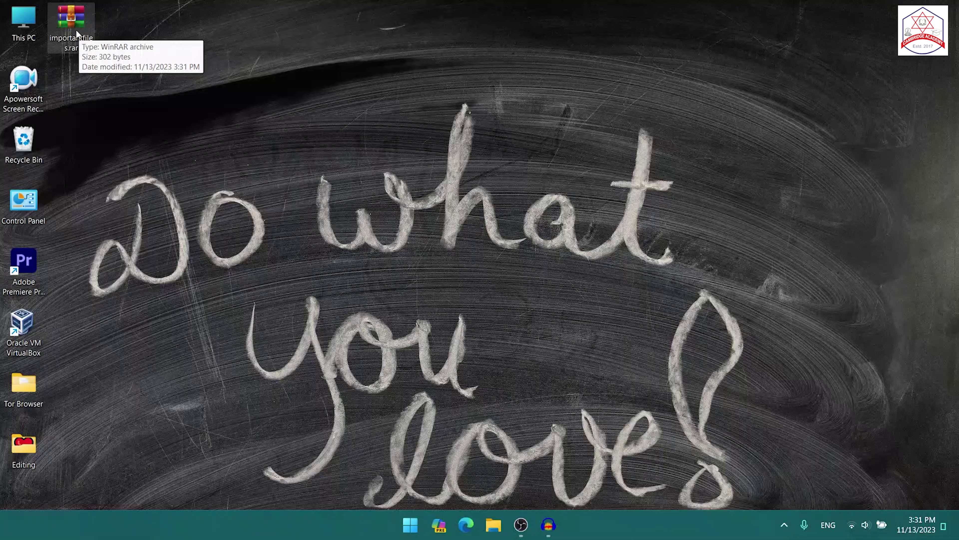
double_click(75, 28)
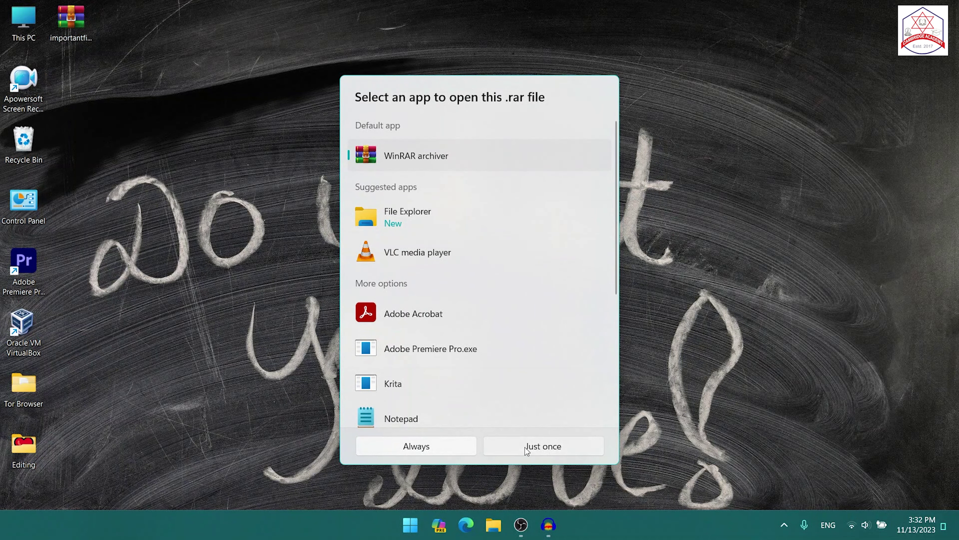
click(454, 441)
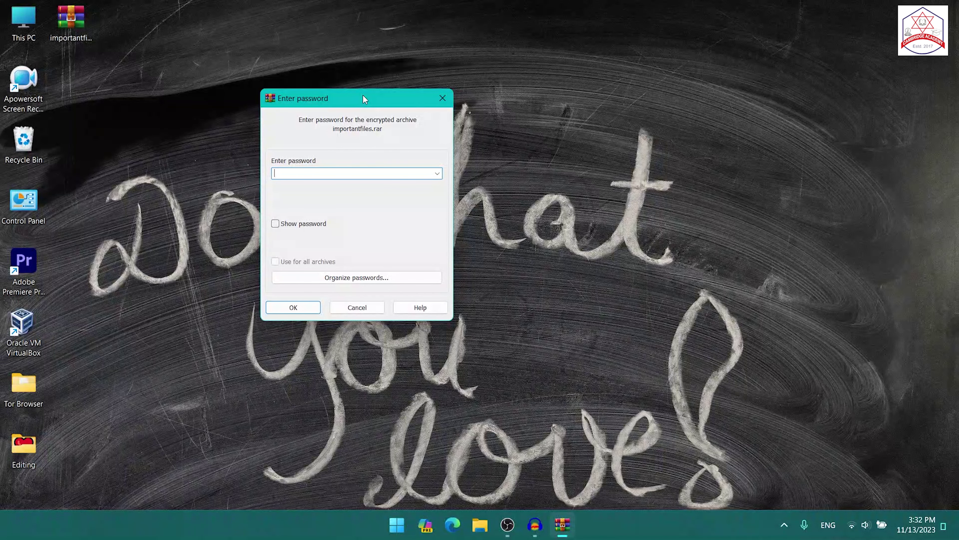
Step: Unlock the archive with the correct password after a rejected first attempt
text(•••••)
click(294, 308)
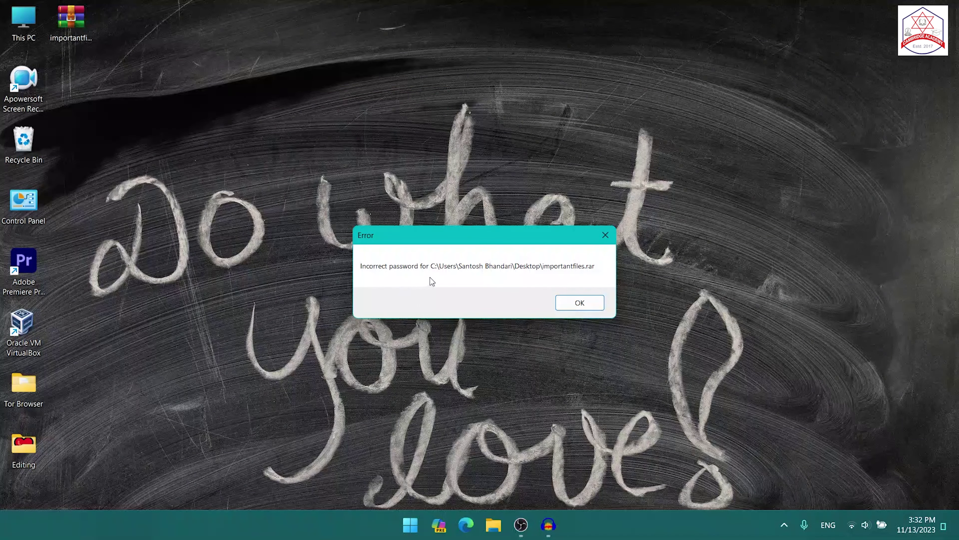
click(581, 303)
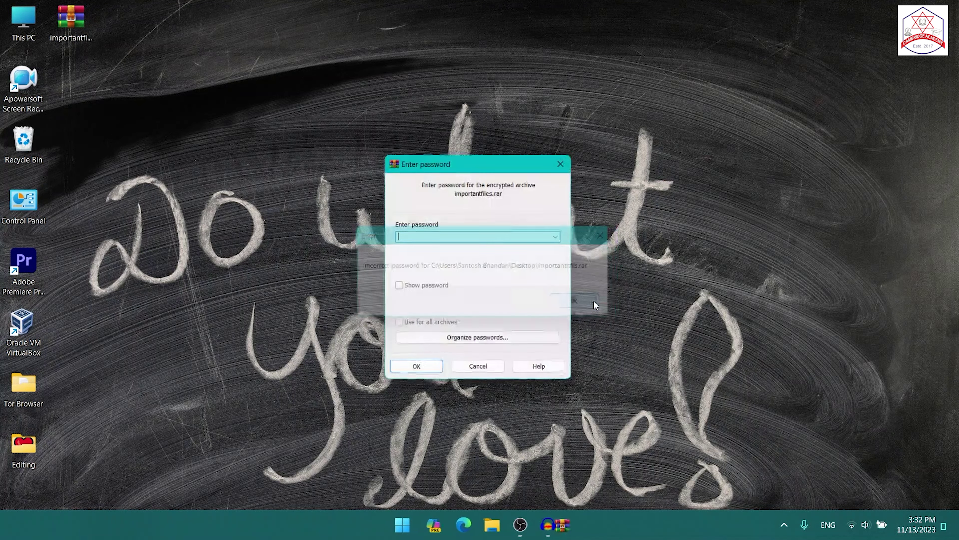
text(12345)
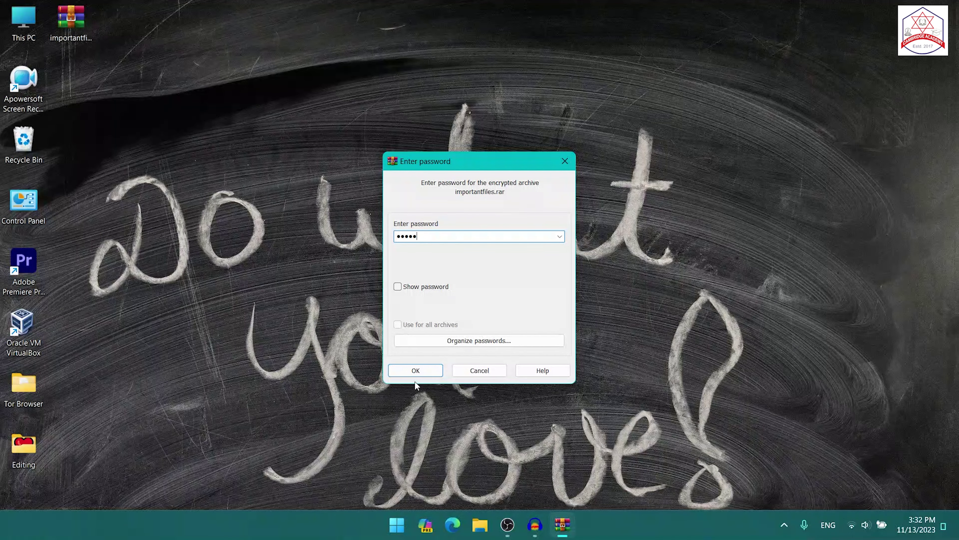
click(415, 370)
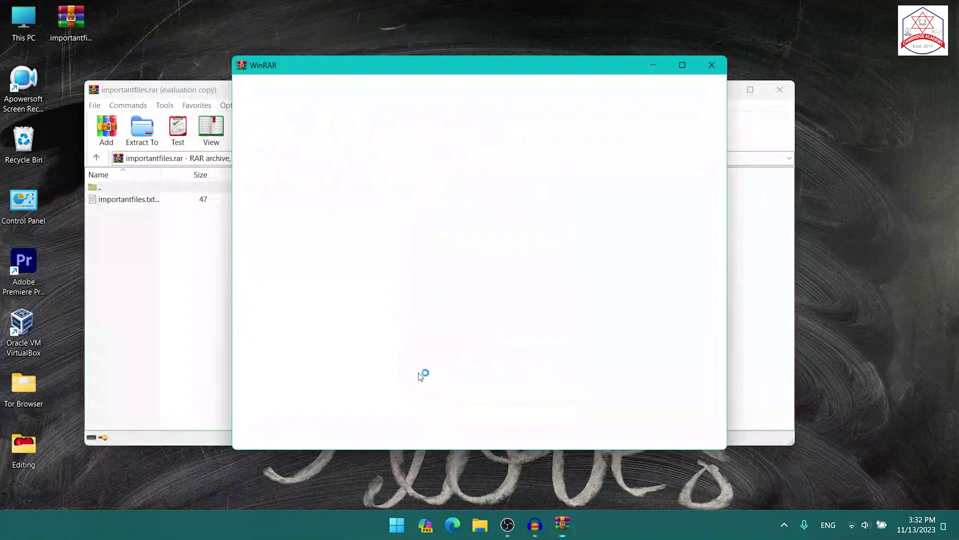
click(712, 66)
Step: View importantfiles.txt from inside the archive, then close Notepad and WinRAR
drag(424, 96, 487, 51)
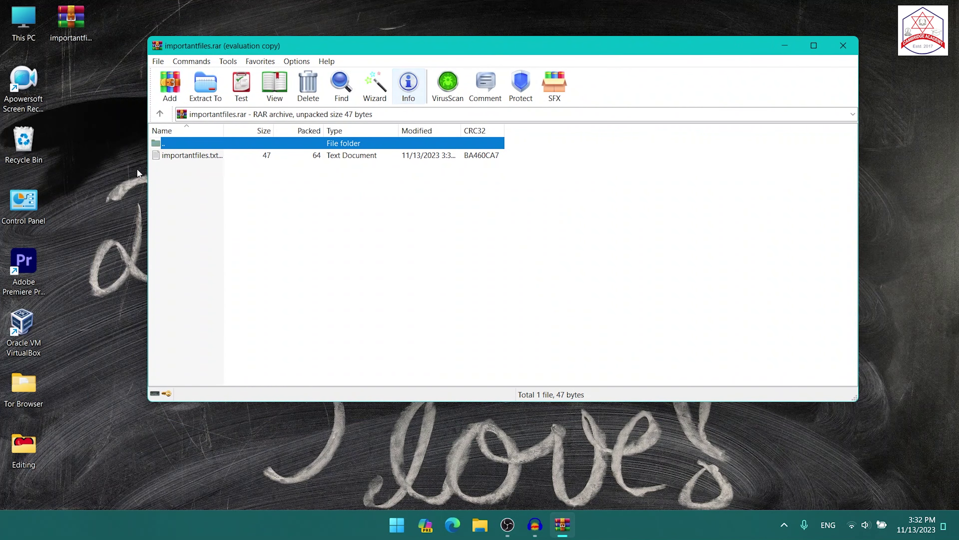
click(200, 160)
double_click(198, 158)
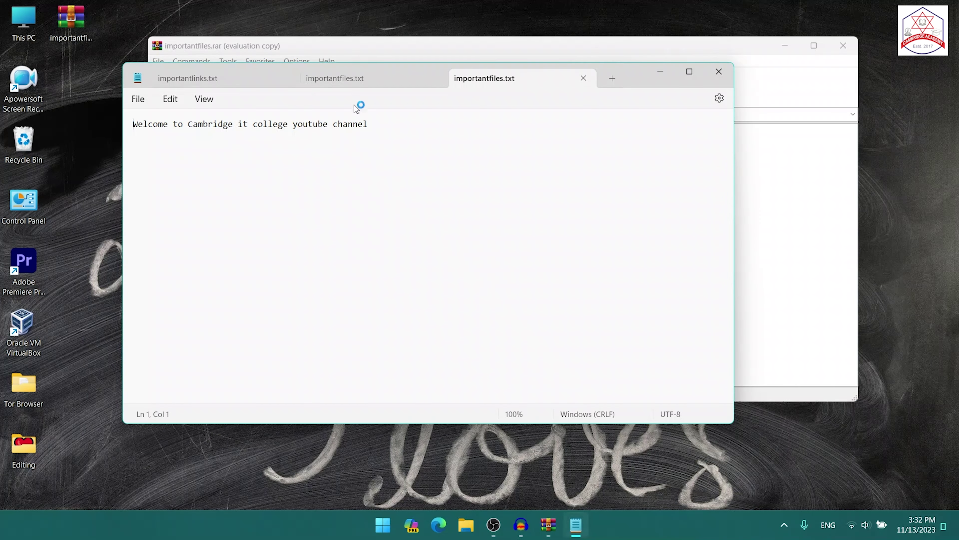
drag(368, 124, 142, 123)
click(719, 72)
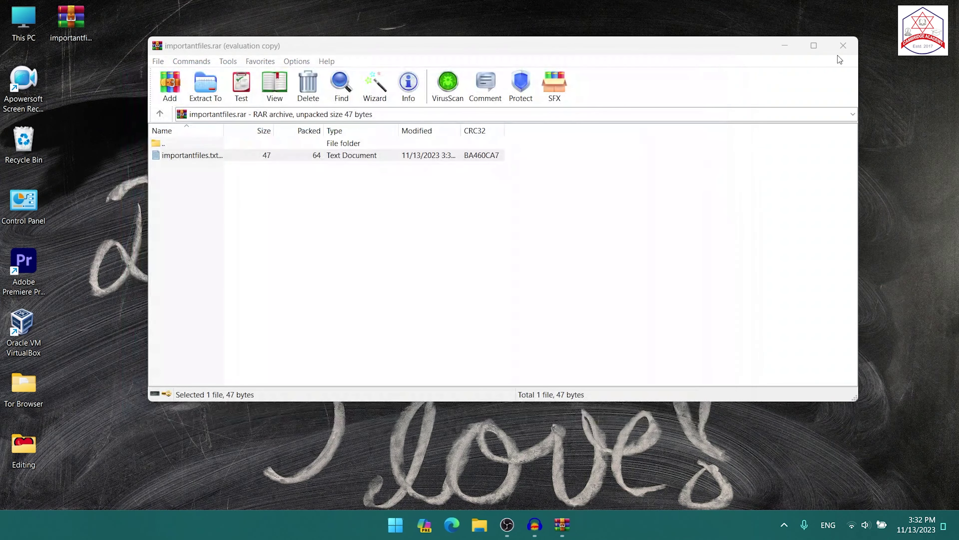
click(843, 45)
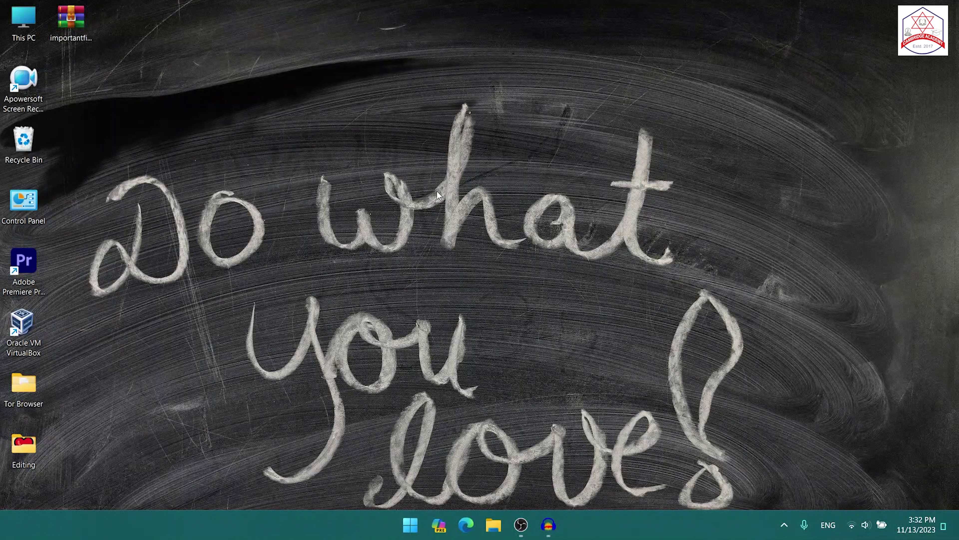